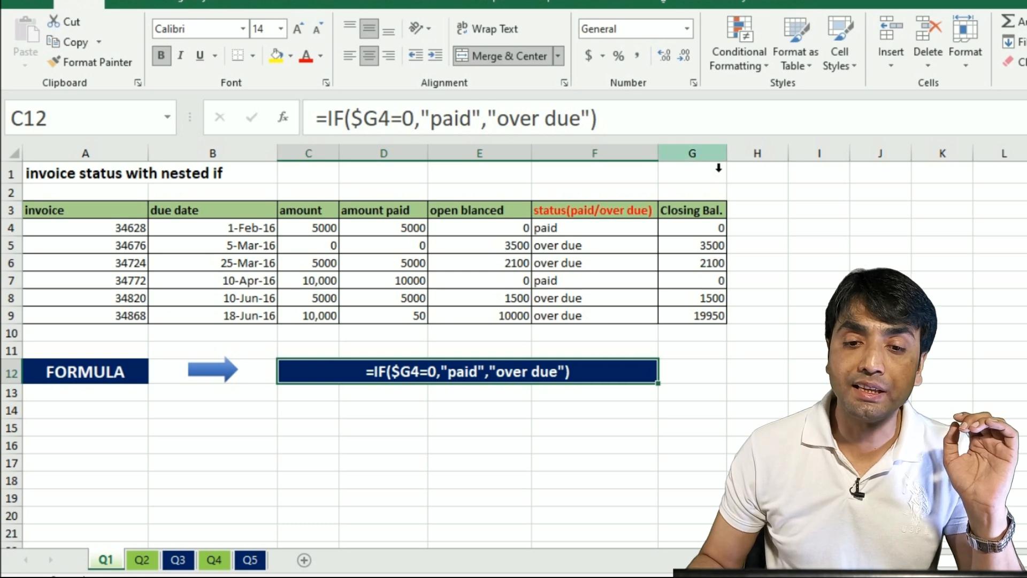
- Examine the answer formulas and criteria on sheets Q1 to Q4, covering invoice status, credit extension, OR comparison and performance remarks
left_click(719, 158)
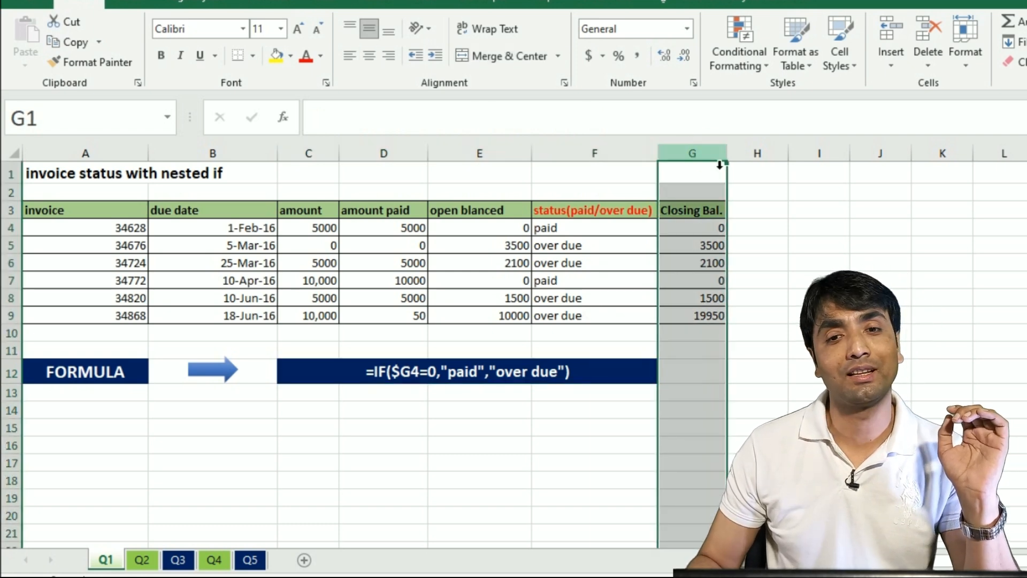
left_click(708, 229)
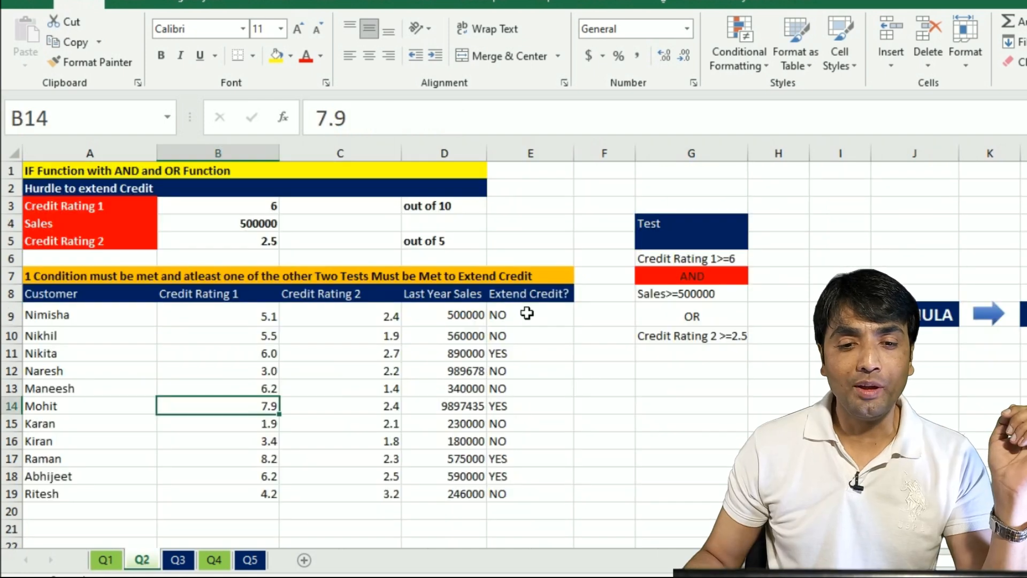
double_click(527, 320)
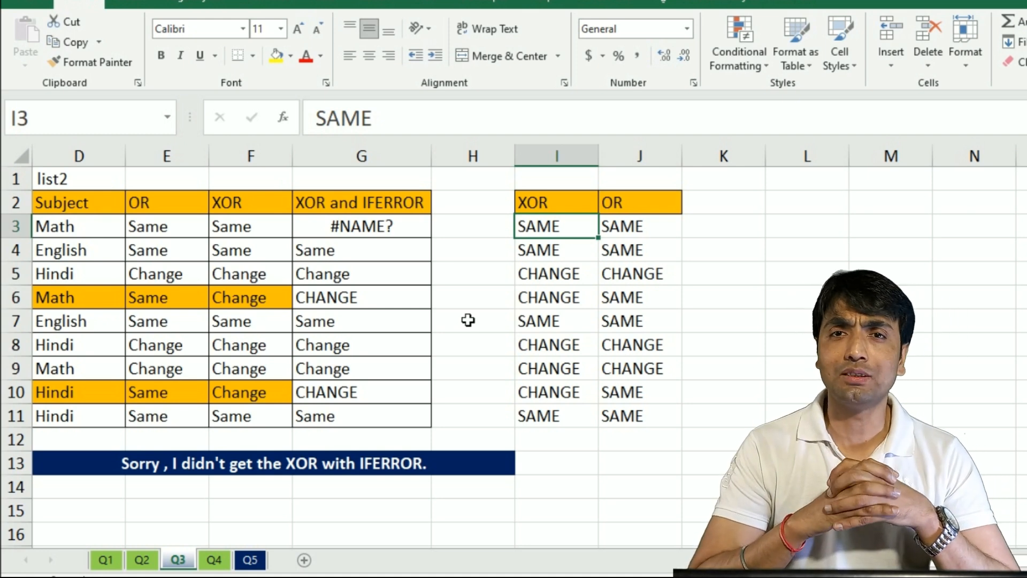
left_click(621, 250)
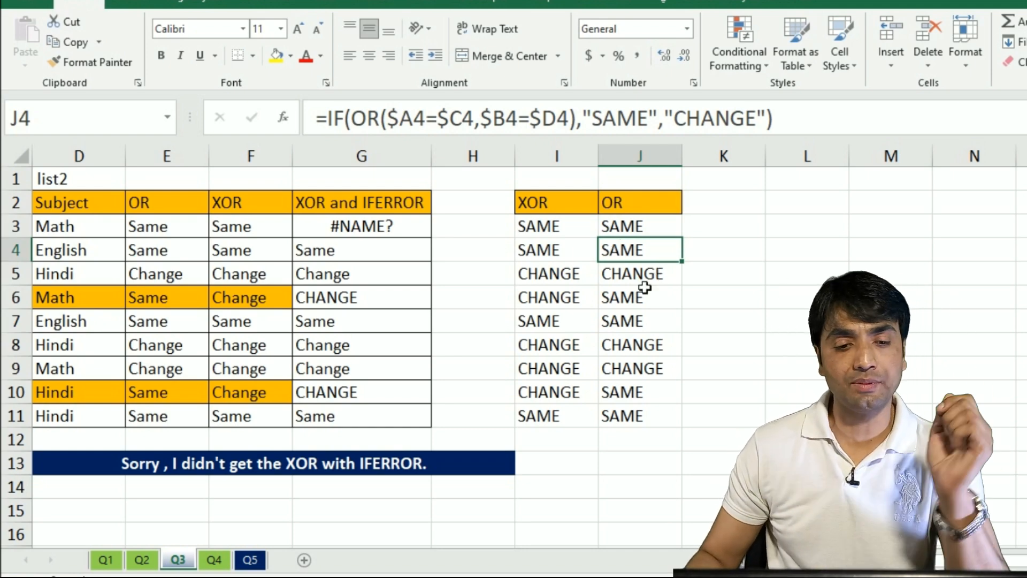
left_click(225, 556)
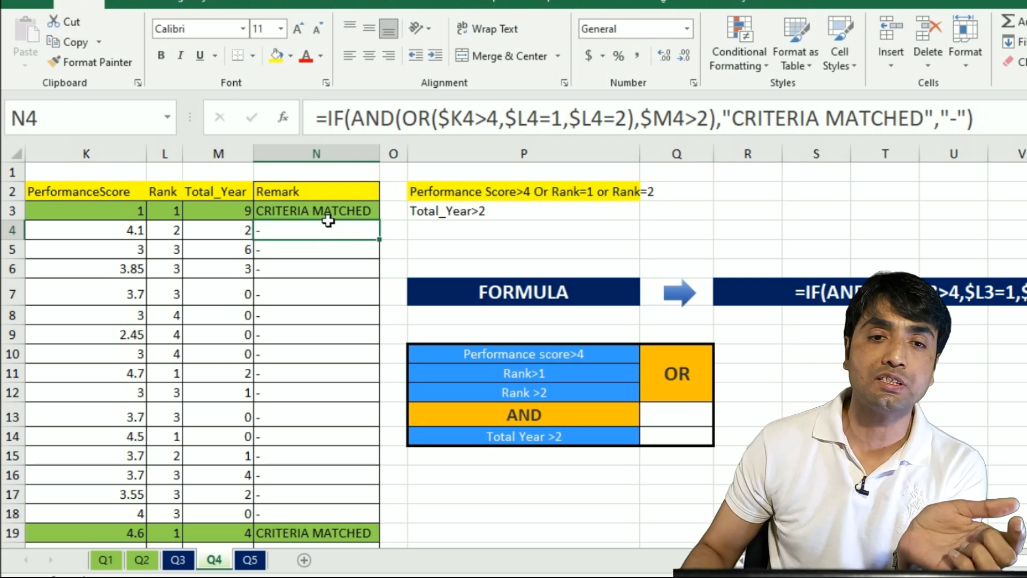
left_click(444, 215)
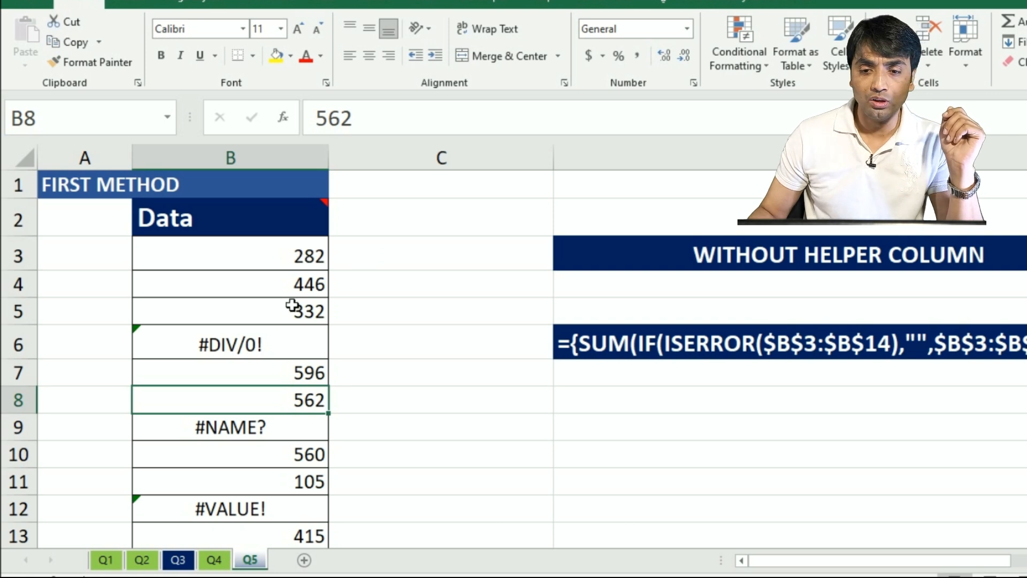
- Inspect the first method's error-ignoring SUM formula in B15 on sheet Q5 and recommit it as an array formula
left_click(622, 352)
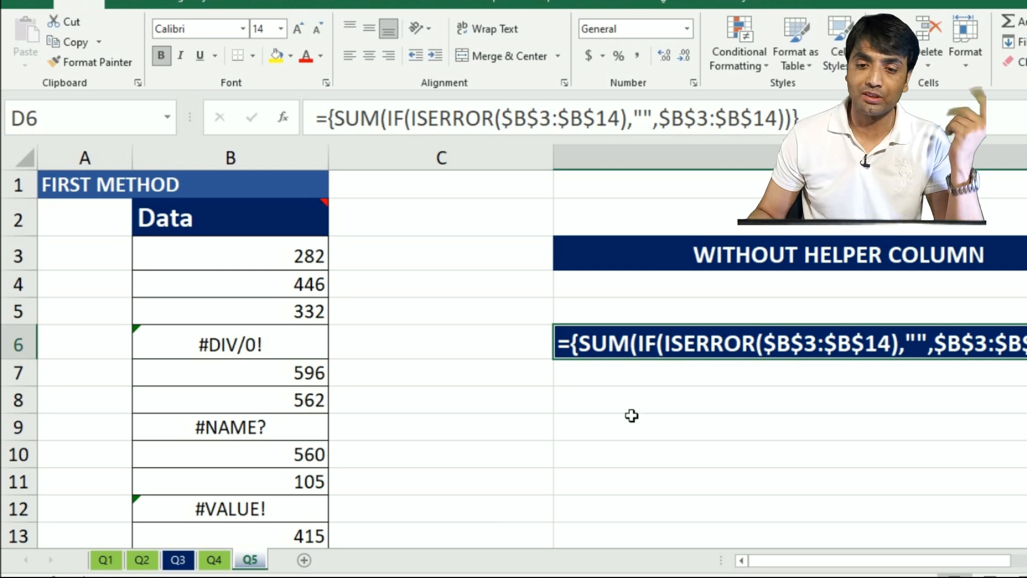
left_click(311, 408)
left_click(308, 413)
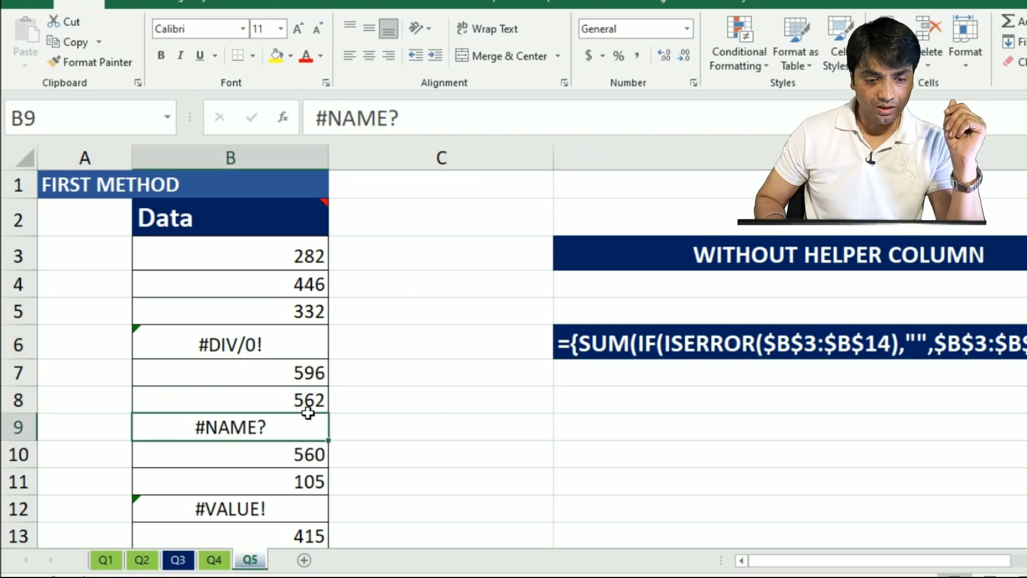
key("Down")
key("Down")
key("Down")
key("Down")
key("Down")
key("Down")
key("Down")
key("Down")
key("Down")
key("Down")
key("Down")
left_click(308, 413)
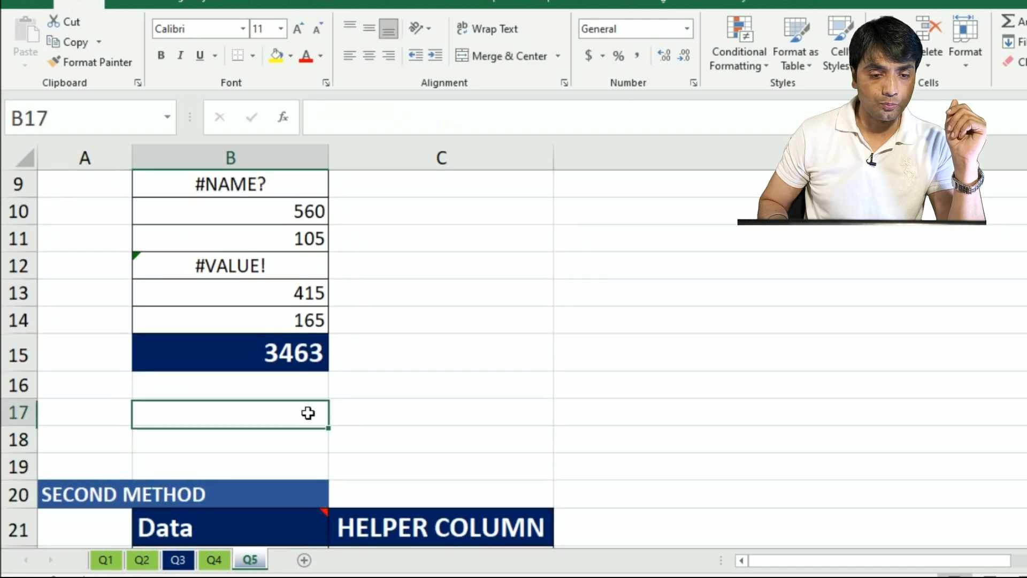
key("Up")
key("Up")
key("F2")
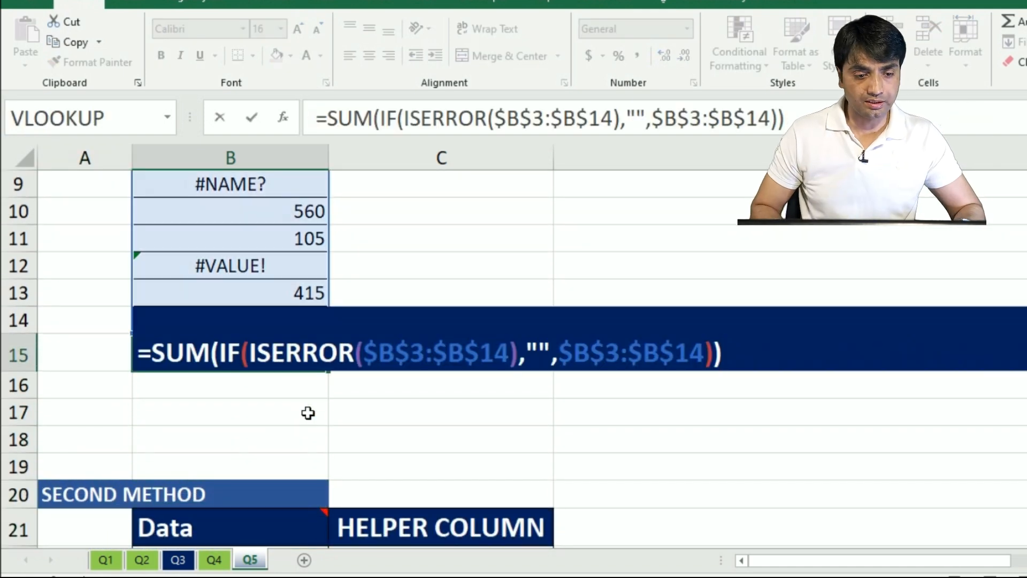
key("ctrl+shift+Return")
- Inspect the second method's helper-column data and the SUM formula in B34
key("Down")
key("Down")
key("Down")
key("Down")
key("Down")
key("Down")
key("Down")
key("Down")
key("Down")
key("Down")
key("Down")
key("Down")
key("Down")
key("Down")
key("Down")
key("Down")
key("Down")
key("Down")
key("Down")
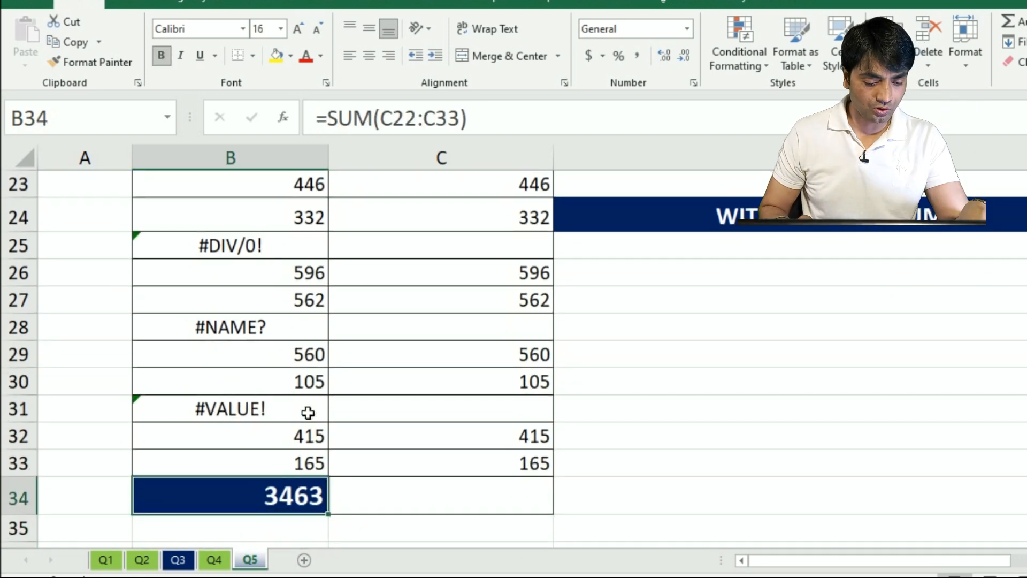
key("F2")
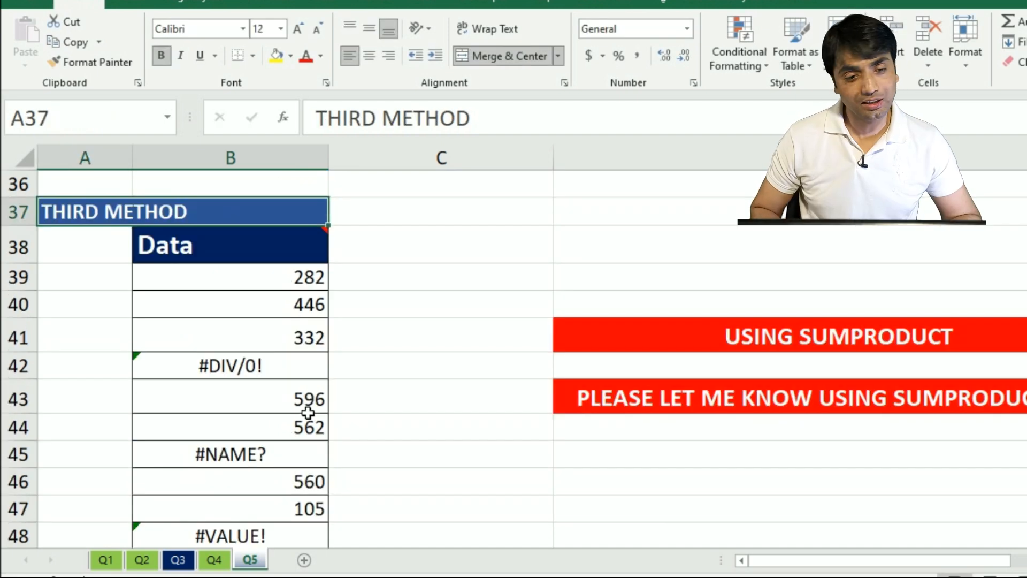
- Look through the third method's data down to the SUMPRODUCT formula text in B51
key("Down")
key("Down")
key("Down")
key("Down")
key("Down")
key("Down")
key("Right")
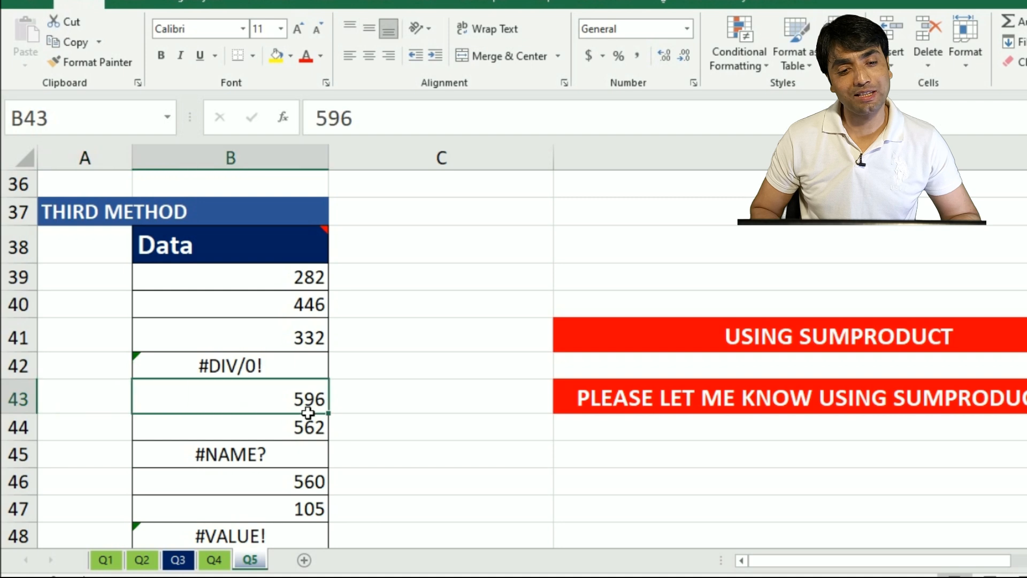
key("Down")
key("Down")
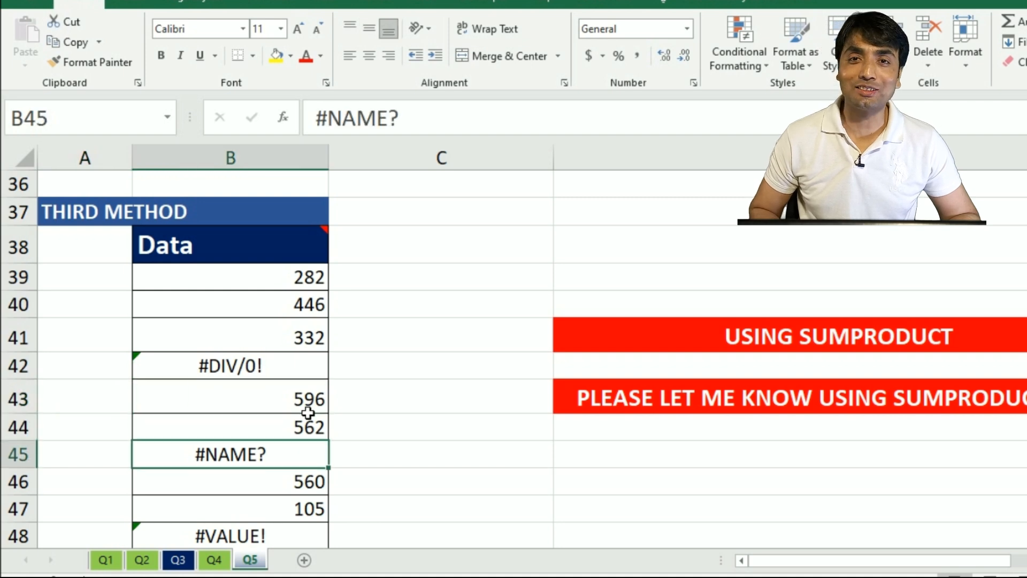
key("Down")
key("Down")
key("Down")
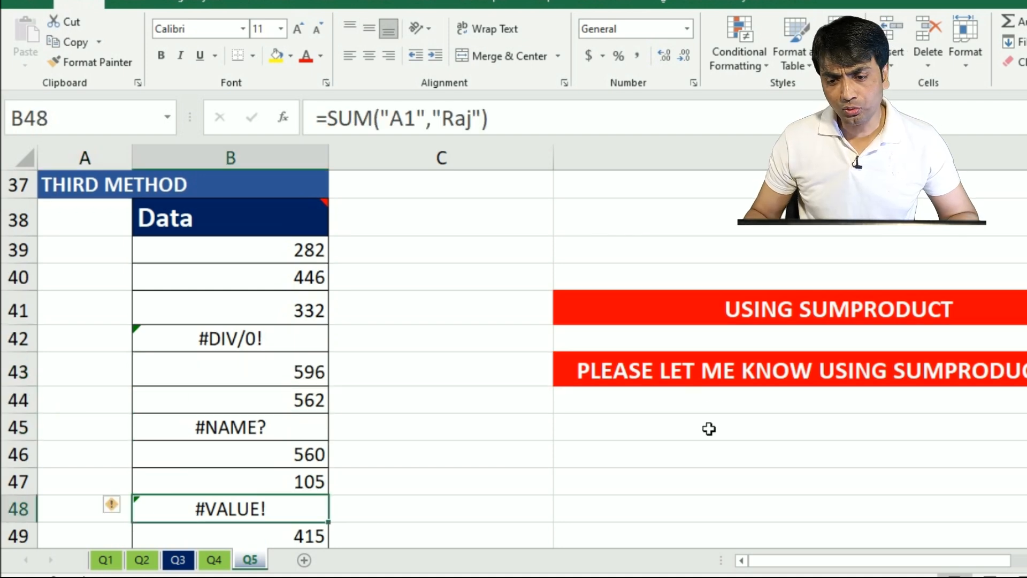
key("Down")
key("Down")
key("Down")
key("Down")
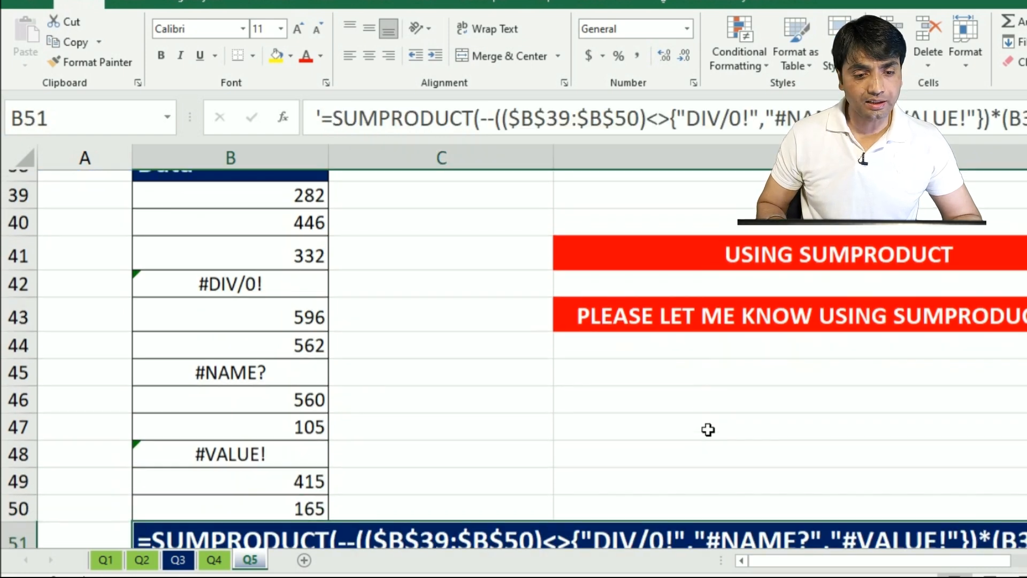
scroll(437, 502, "down", 1)
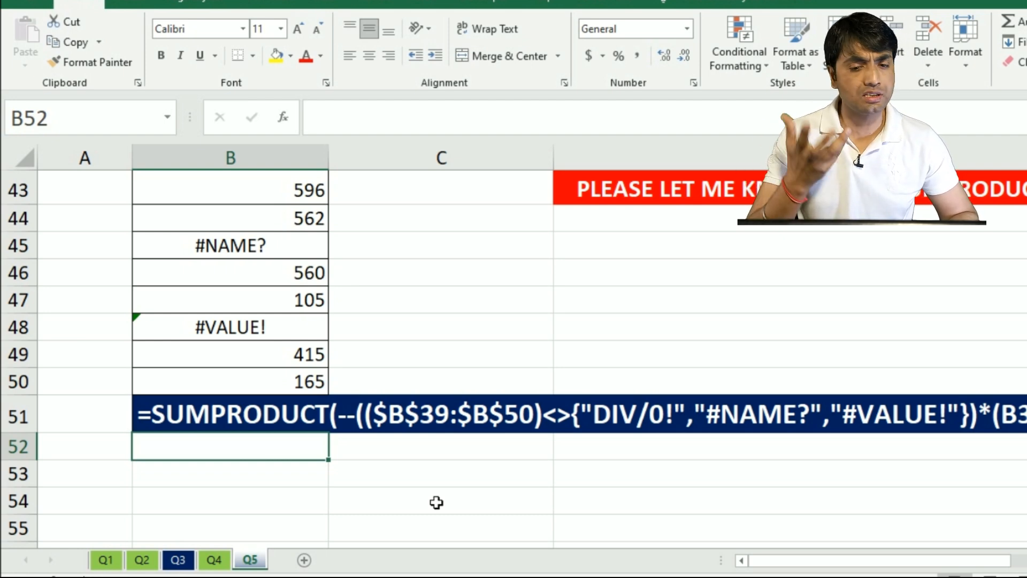
- Below the third method's data, enter the array formula =SUMPRODUCT(IF(ISNUMBER(B39:B50),B39:B50))
type("=sumpr")
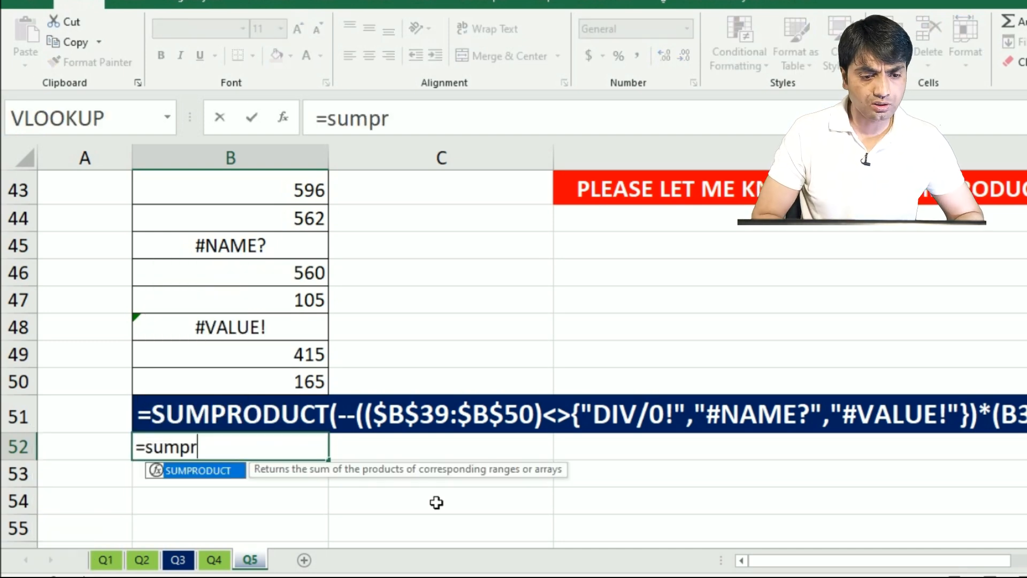
key("Tab")
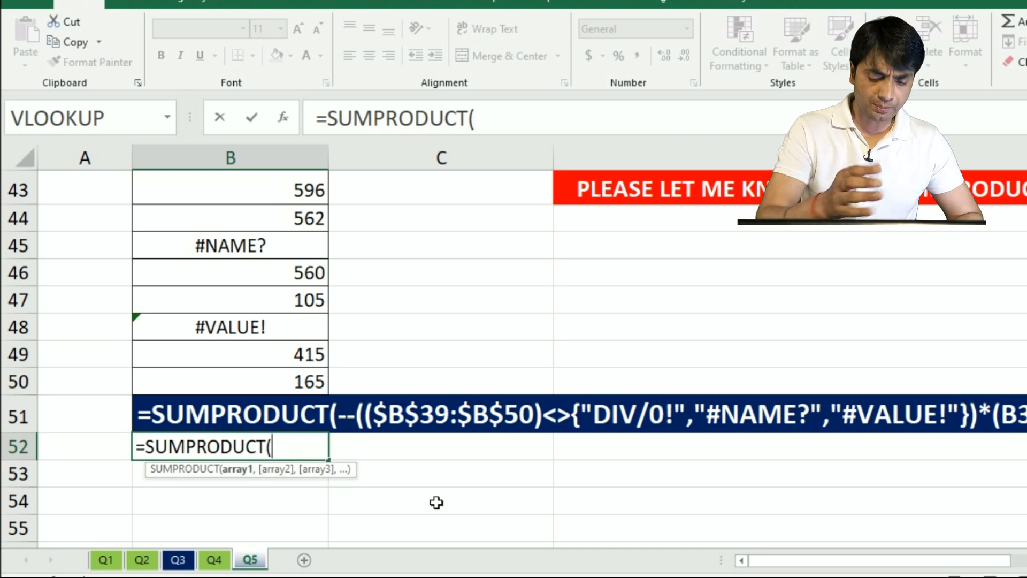
type("if")
key("Tab")
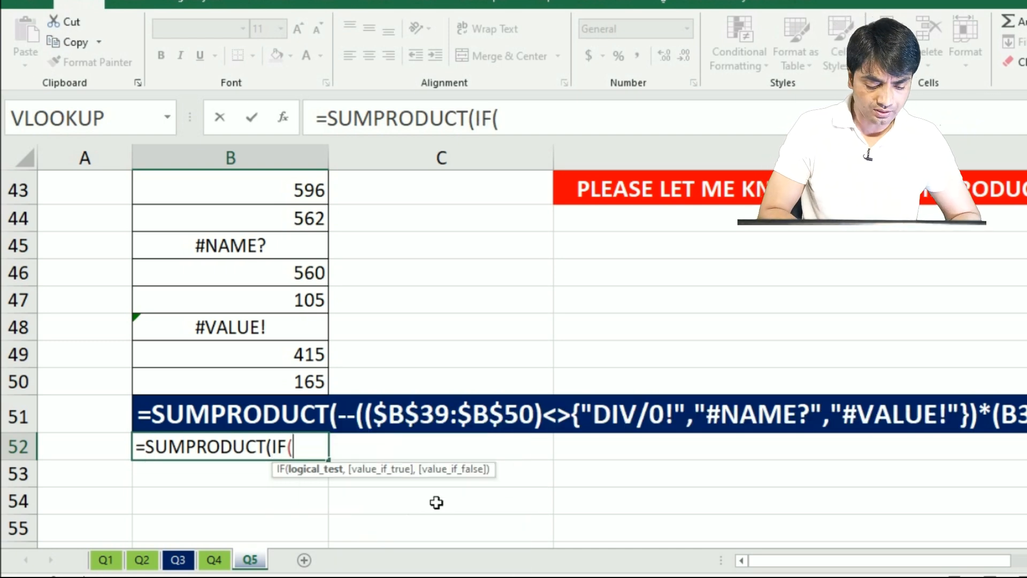
type("isnumb")
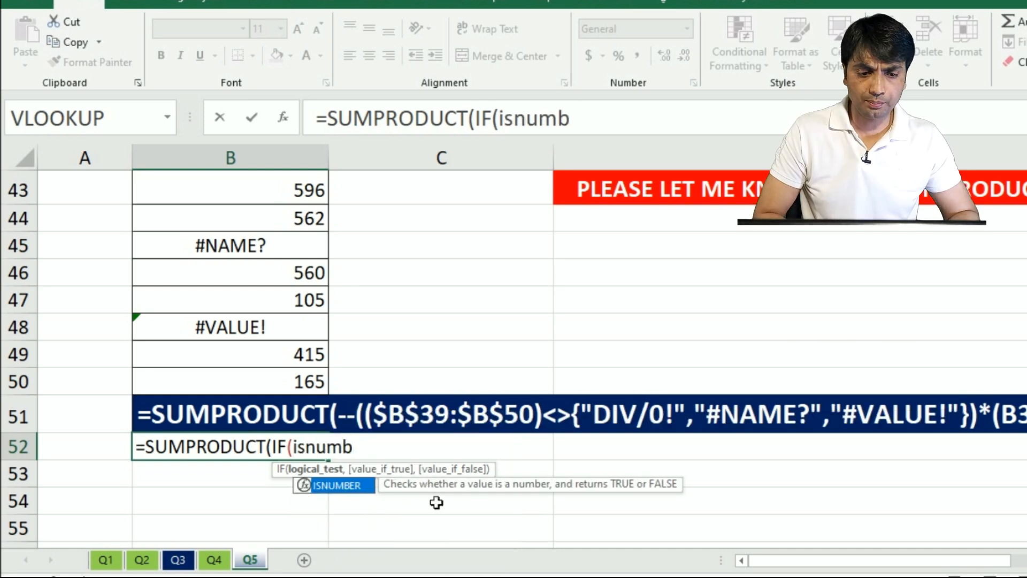
key("Tab")
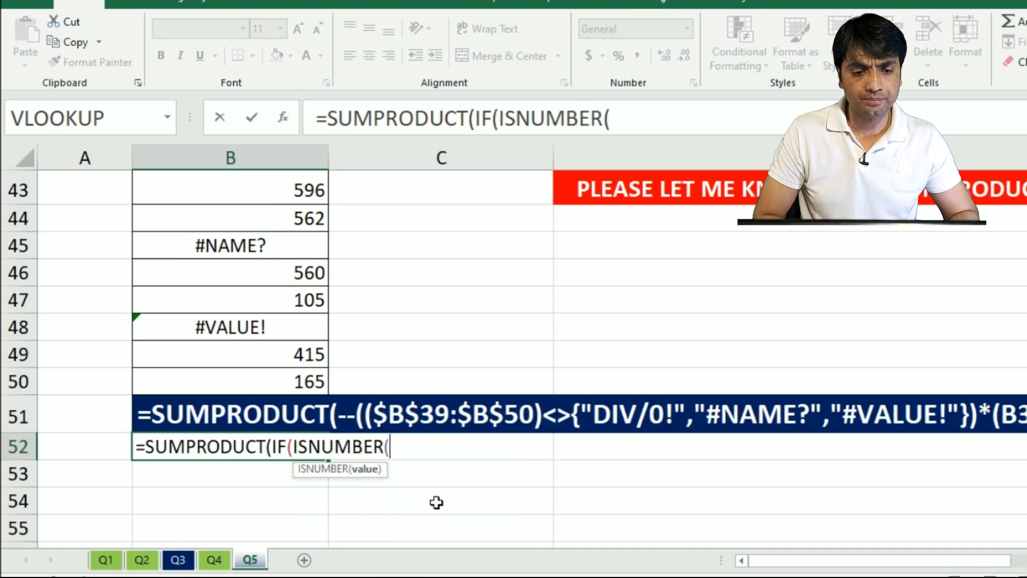
scroll(435, 500, "up", 2)
left_click(268, 222)
left_click_drag(268, 222, 319, 458)
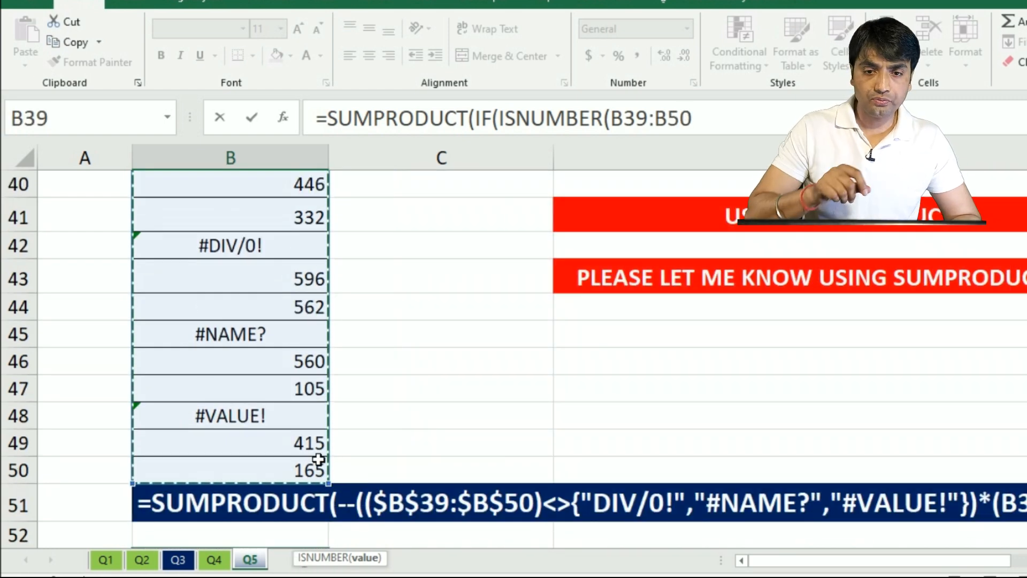
type("),")
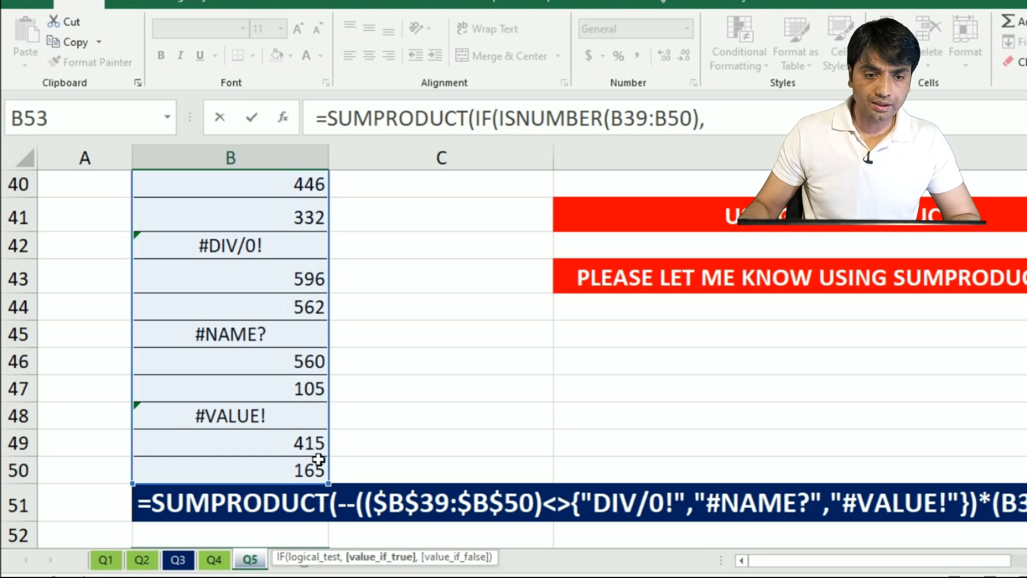
left_click(264, 196)
left_click_drag(264, 198, 293, 461)
type("))")
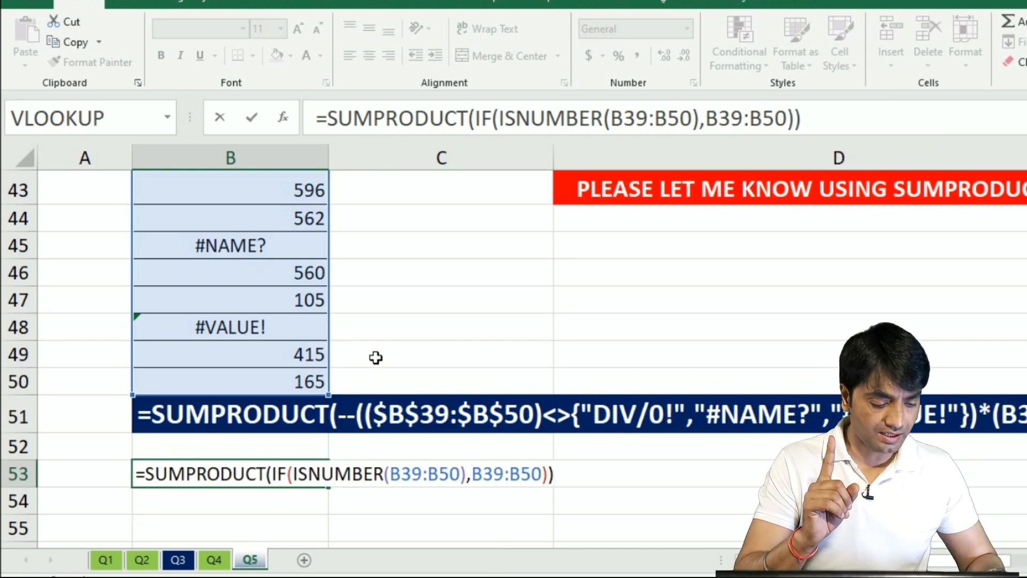
key("ctrl+shift+Return")
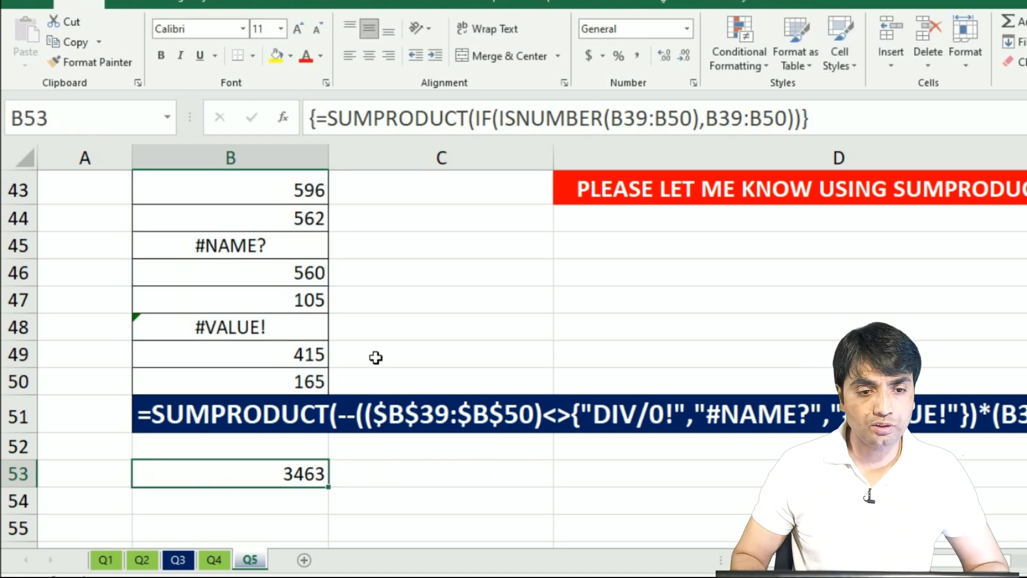
key("Page_Up")
key("Page_Down")
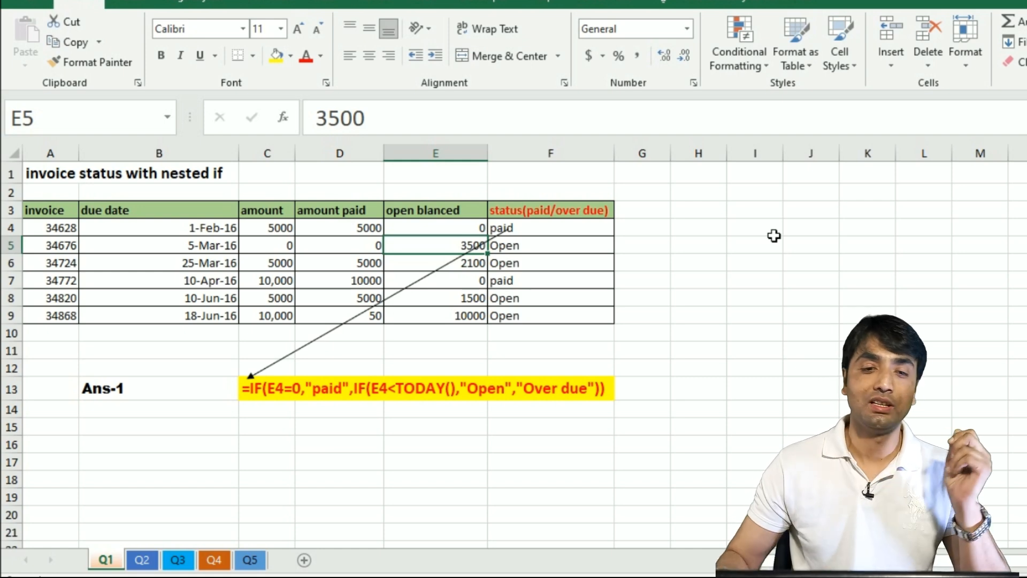
- In the second answer workbook, examine the status, Extend Credit and XOR and IFERROR formulas on sheets Q1 to Q3
left_click(557, 235)
double_click(556, 234)
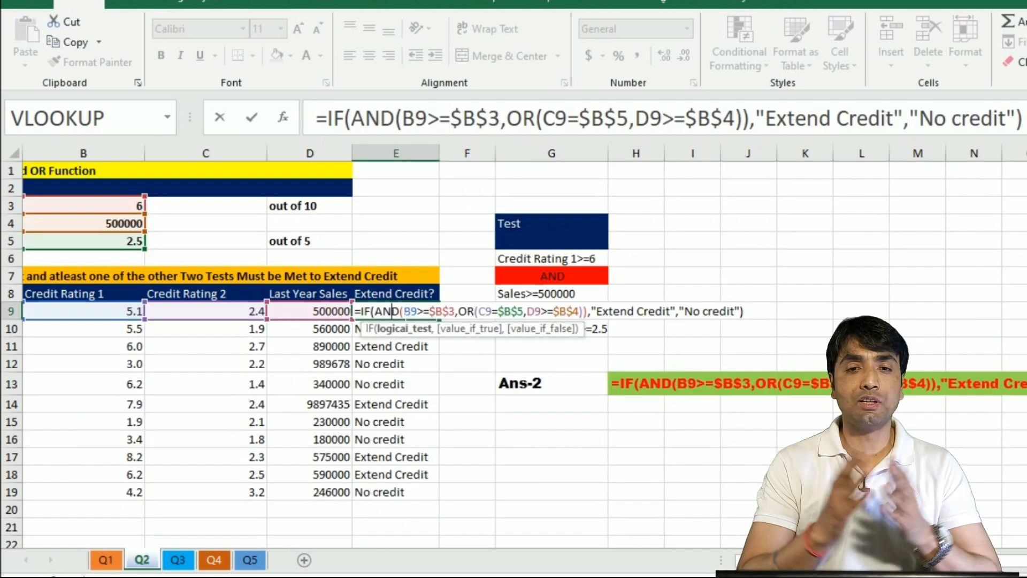
key("Escape")
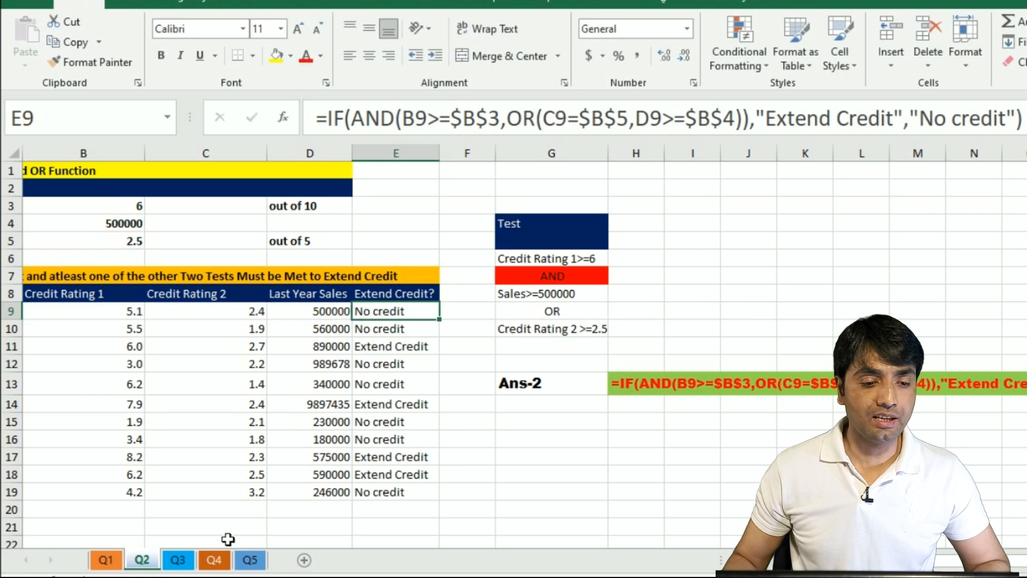
left_click(178, 560)
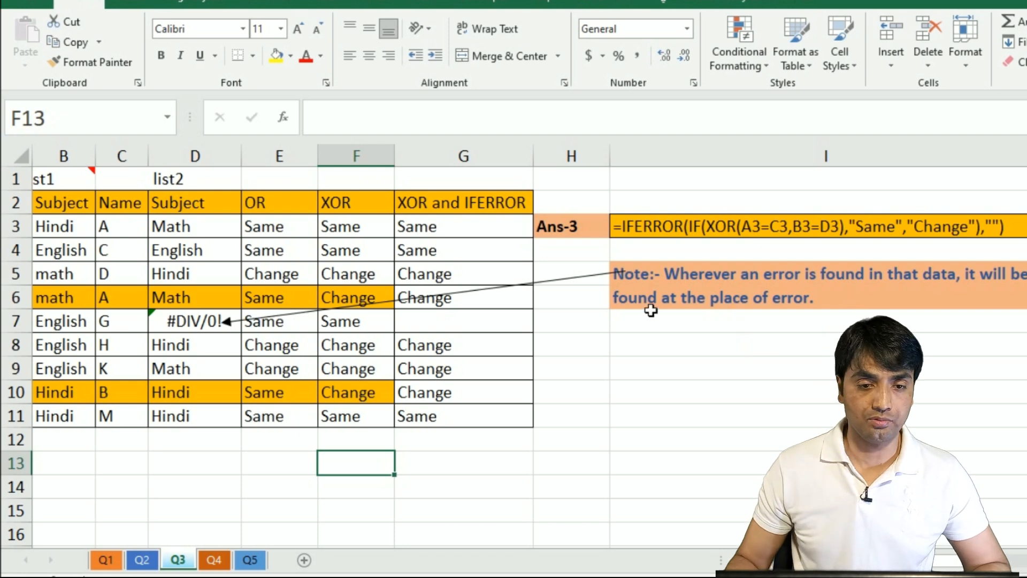
left_click(479, 231)
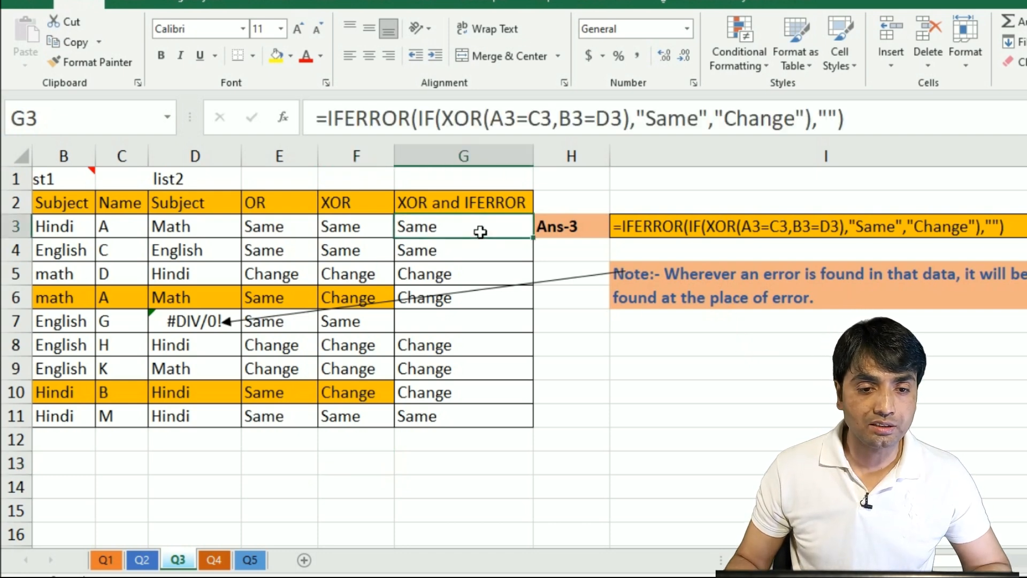
double_click(480, 232)
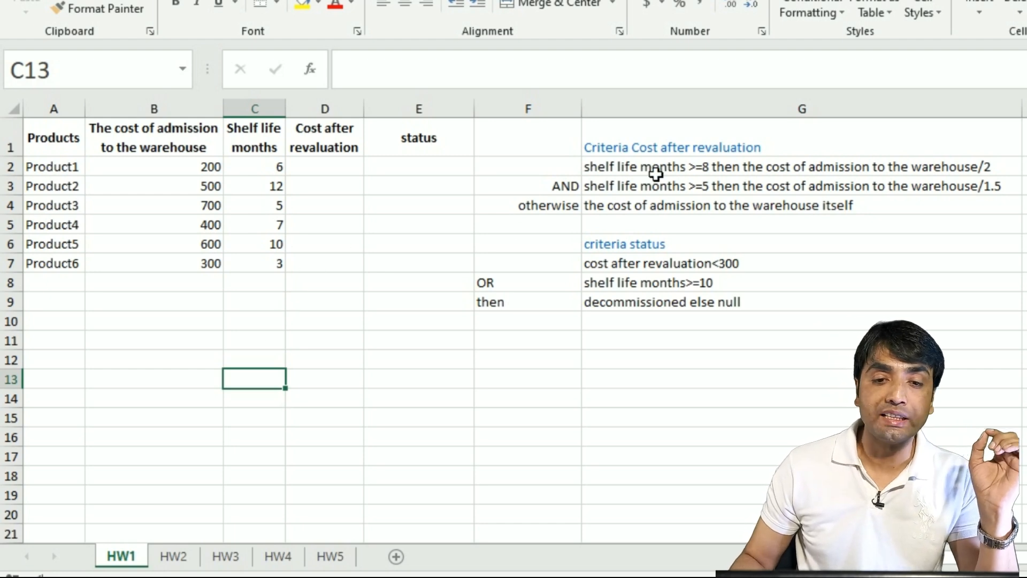
- On sheet HW1, review the Cost after revaluation and status criteria alongside the empty columns they apply to
left_click_drag(637, 147, 733, 206)
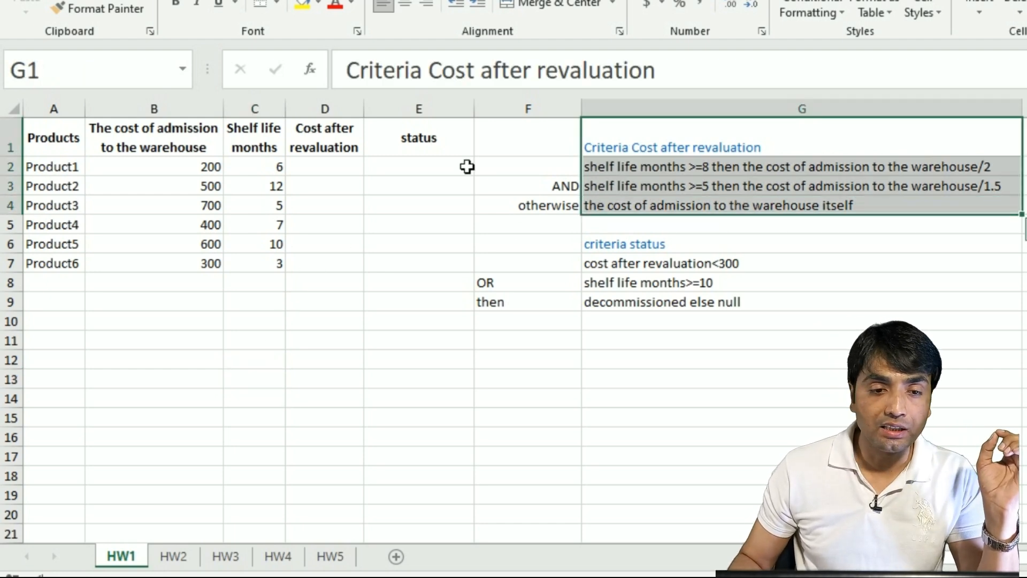
left_click_drag(323, 174, 348, 321)
left_click_drag(644, 247, 592, 340)
left_click_drag(408, 155, 424, 273)
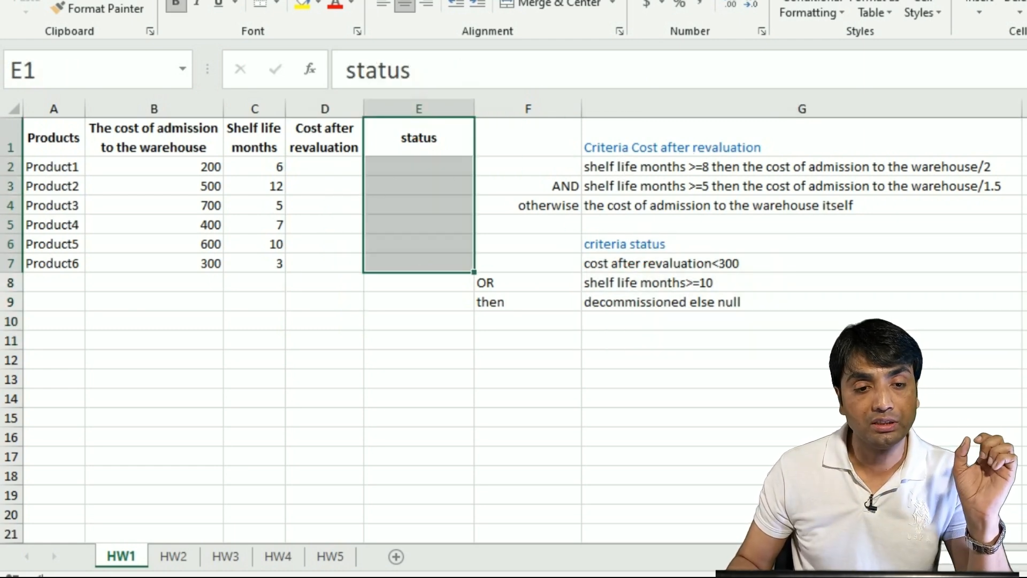
left_click(342, 171)
left_click(651, 247)
left_click(440, 167)
left_click_drag(644, 146, 649, 204)
left_click(355, 183)
left_click_drag(643, 250, 644, 321)
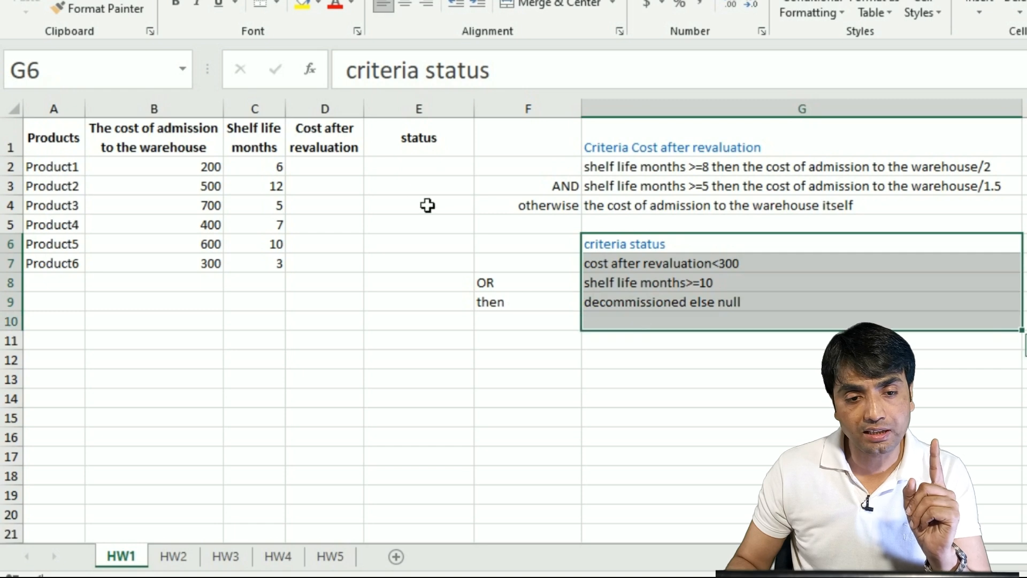
- On sheet HW2, review the subject scores, the acceptance criteria and the empty result column they apply to
left_click(415, 187)
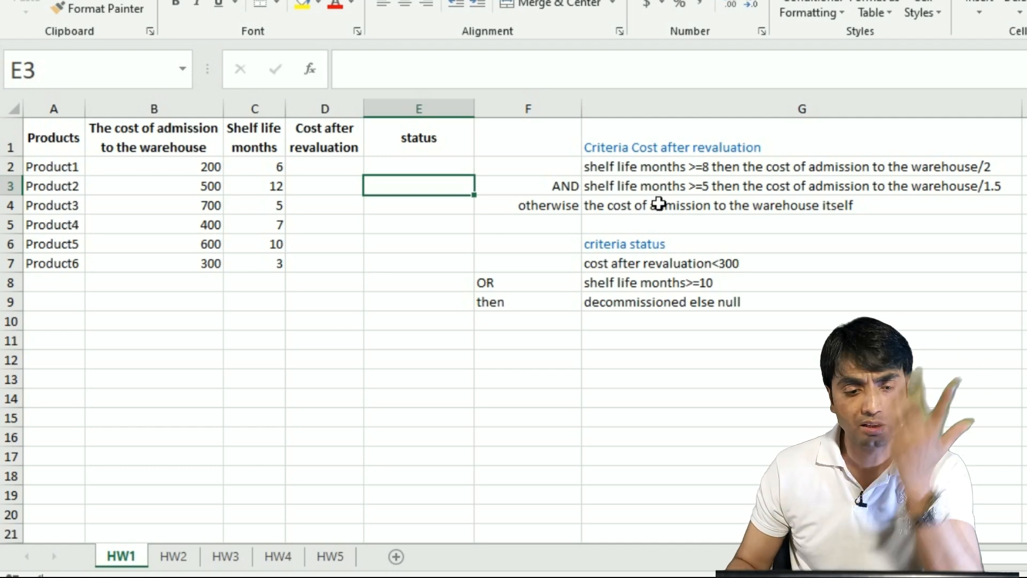
left_click(173, 557)
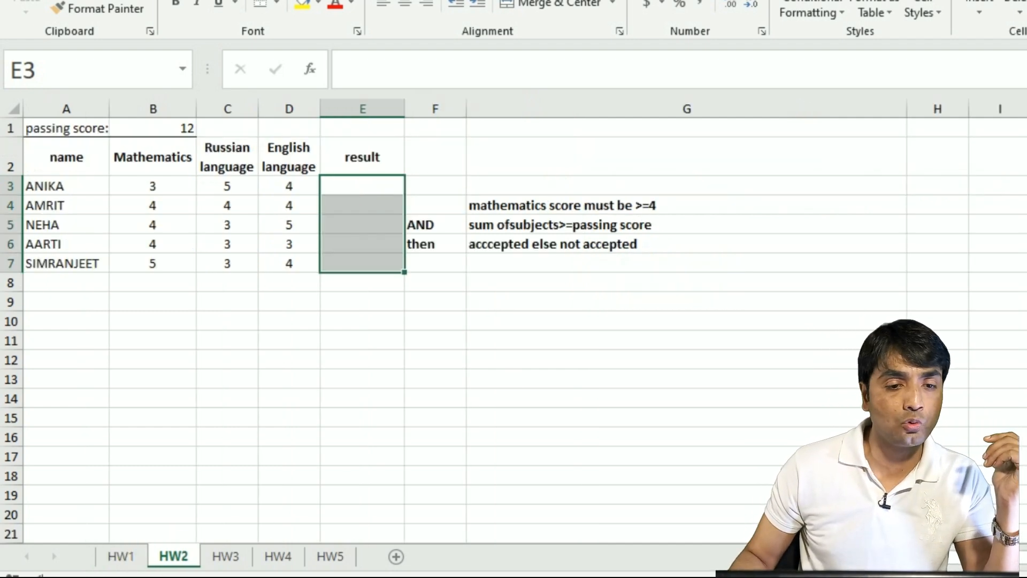
left_click(306, 397)
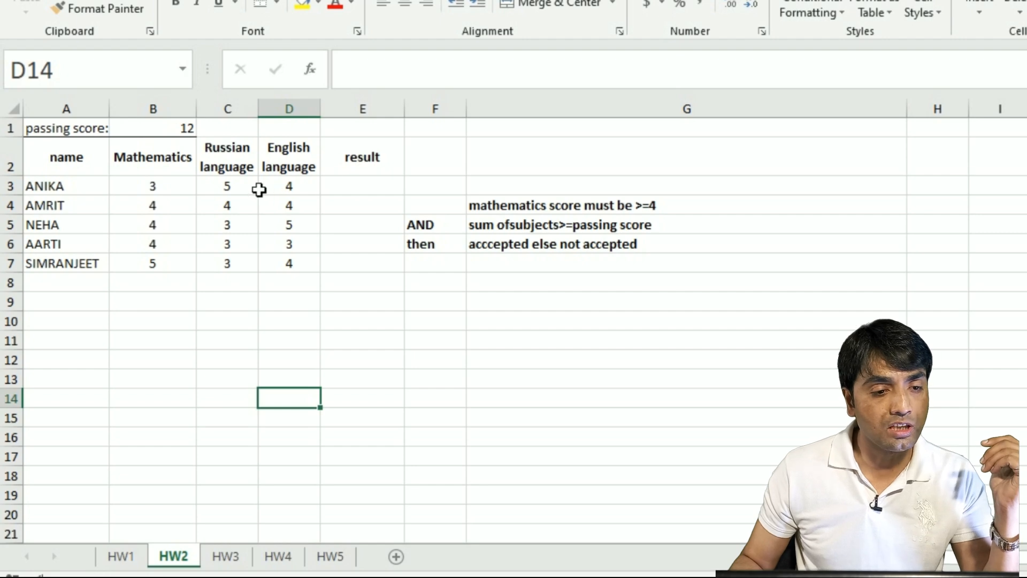
left_click(278, 213)
left_click_drag(460, 194, 536, 257)
left_click(386, 187)
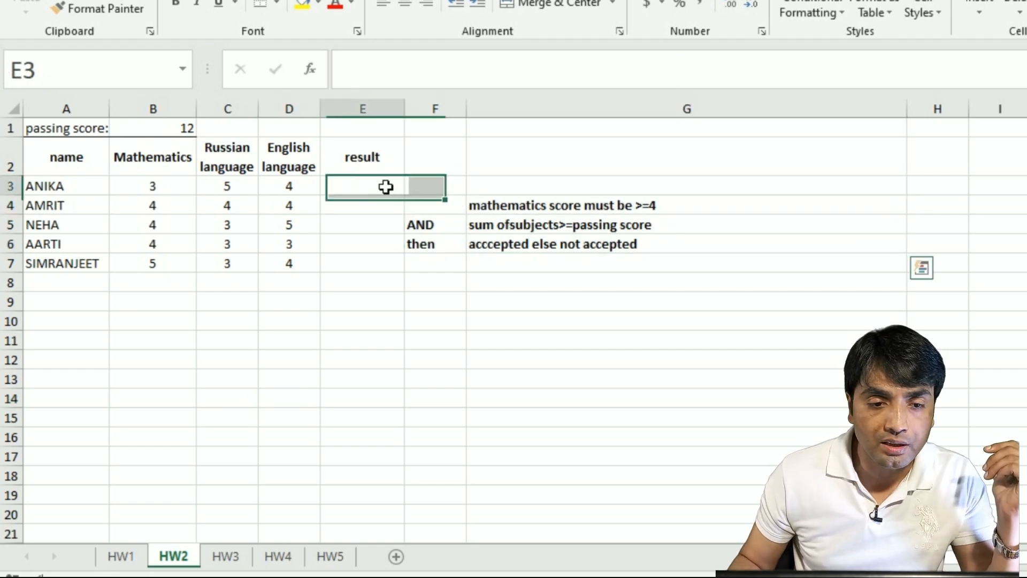
left_click_drag(386, 187, 380, 286)
- On sheet HW3, review the client data columns from NAME to RESULT alongside the six questions to solve
left_click(230, 557)
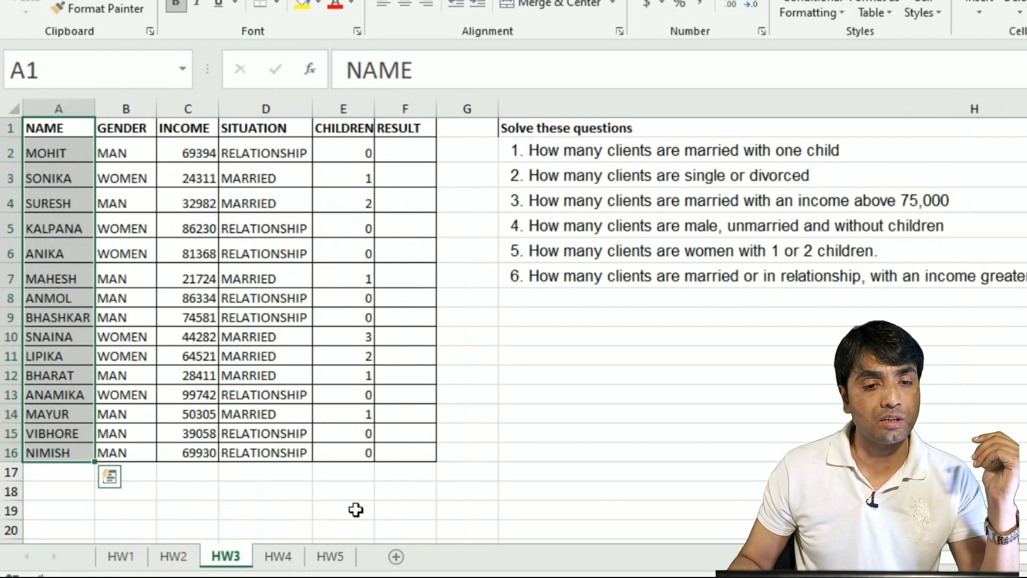
left_click(467, 471)
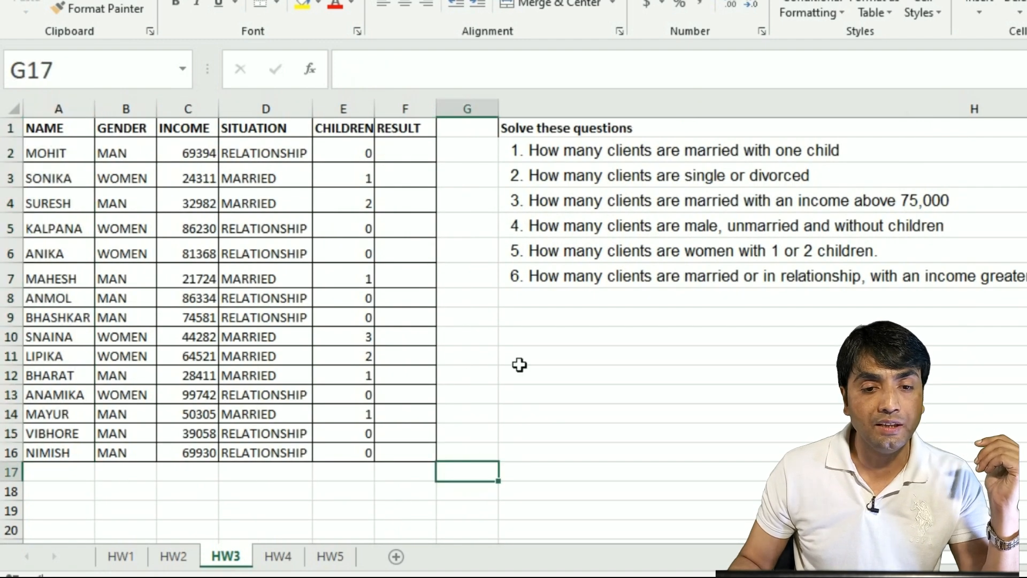
left_click(88, 148)
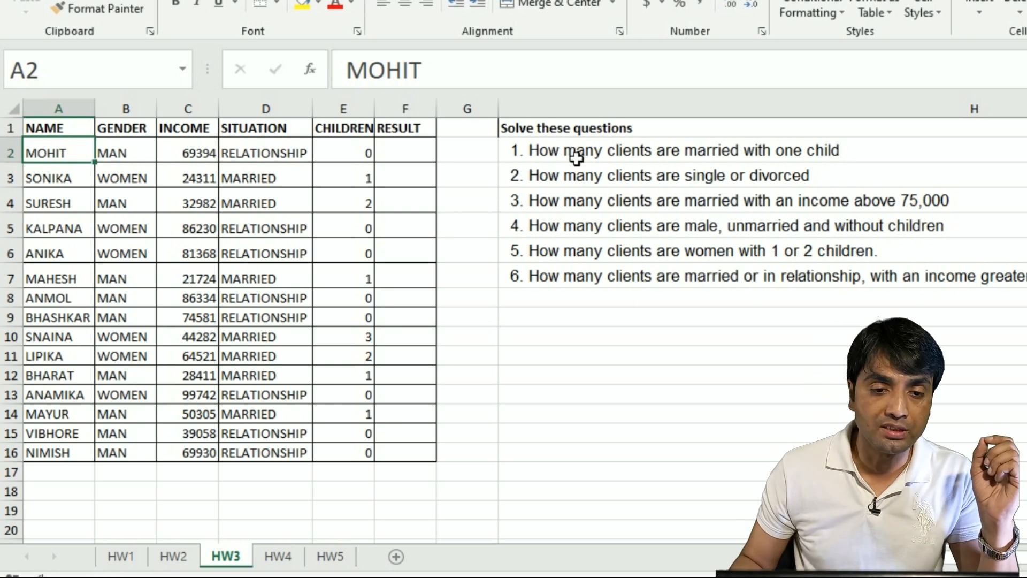
key("Right")
key("Right")
key("Right")
key("Right")
key("Right")
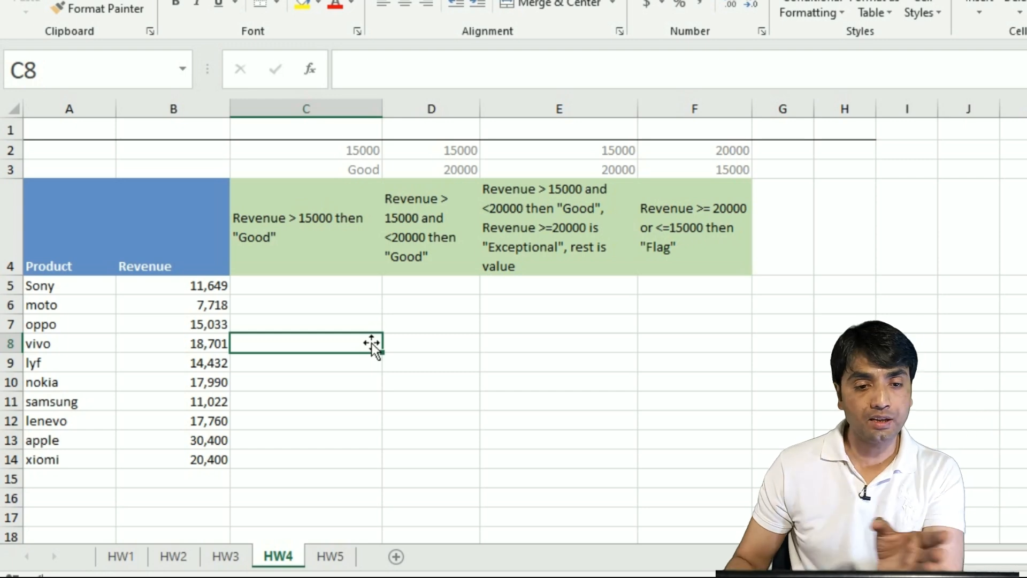
- Look over the empty revenue criteria columns on sheet HW4 and the MAX/MIN marks table on sheet HW5
left_click_drag(333, 294, 676, 459)
left_click(331, 556)
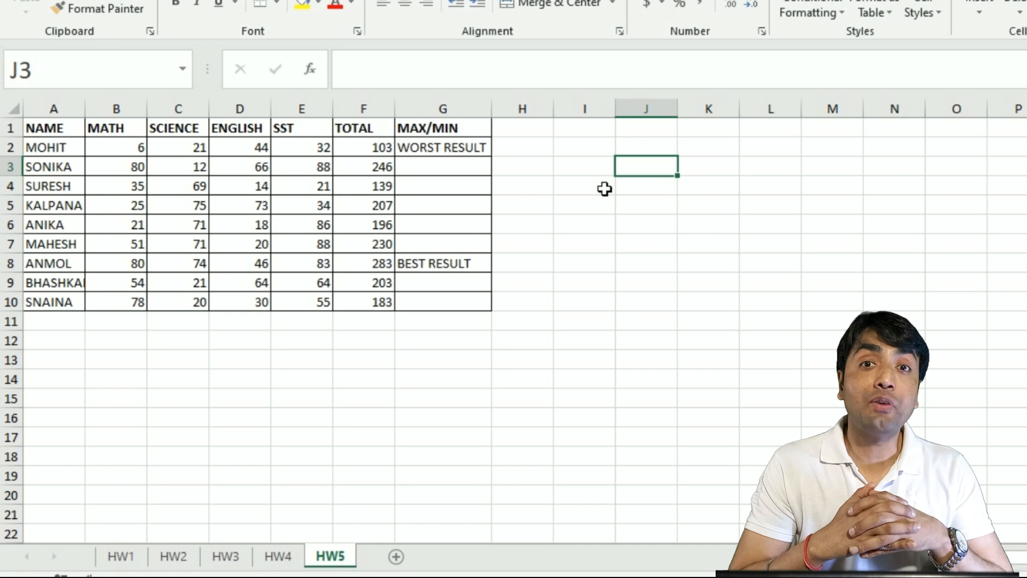